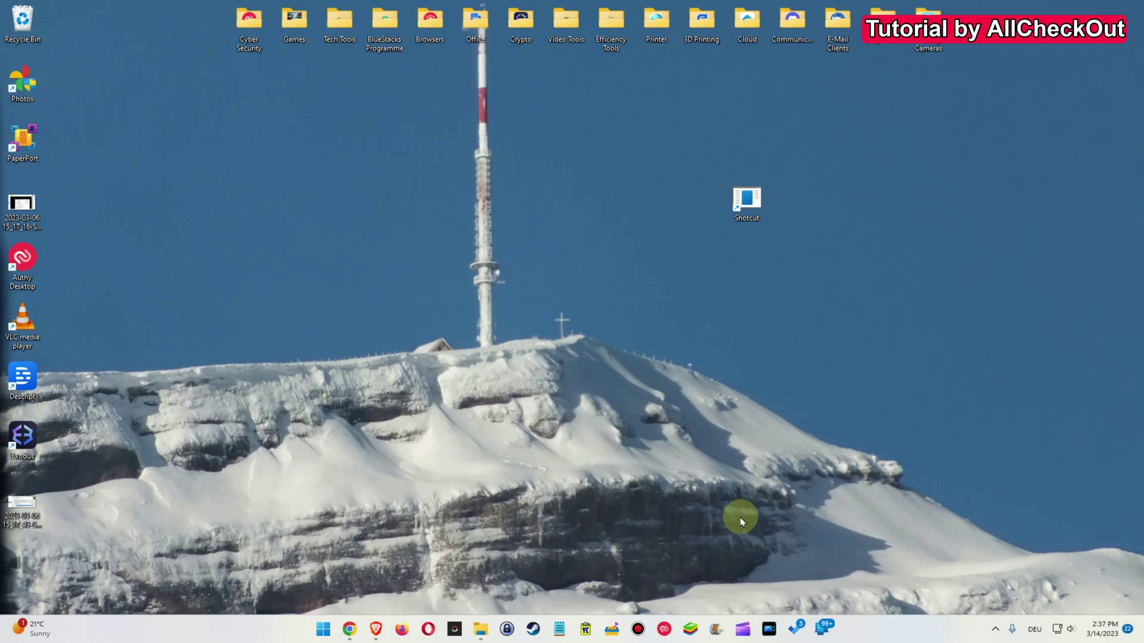
Open and hide the Sandboxie-Plus window, then open the Browsers folder and try the Brave shortcut
click(612, 630)
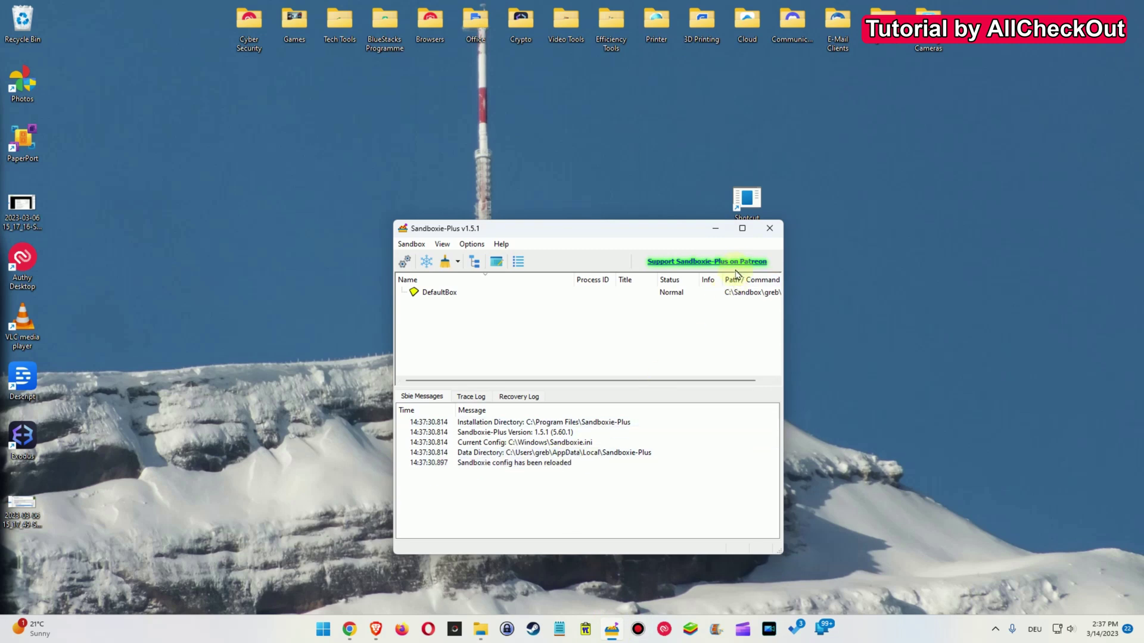
click(717, 232)
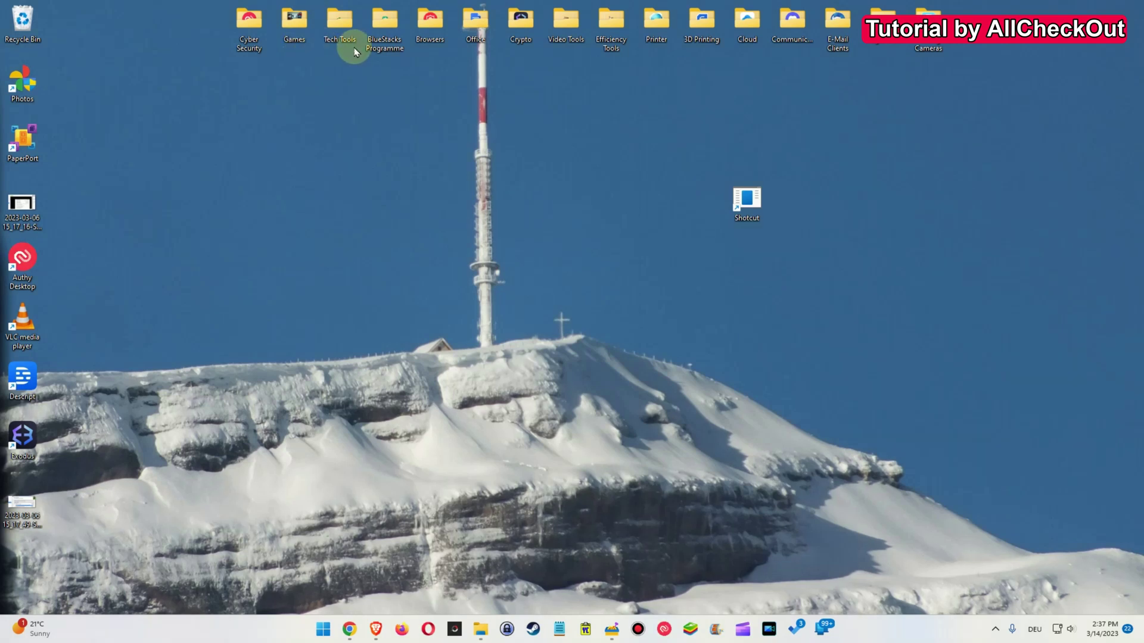
double_click(432, 21)
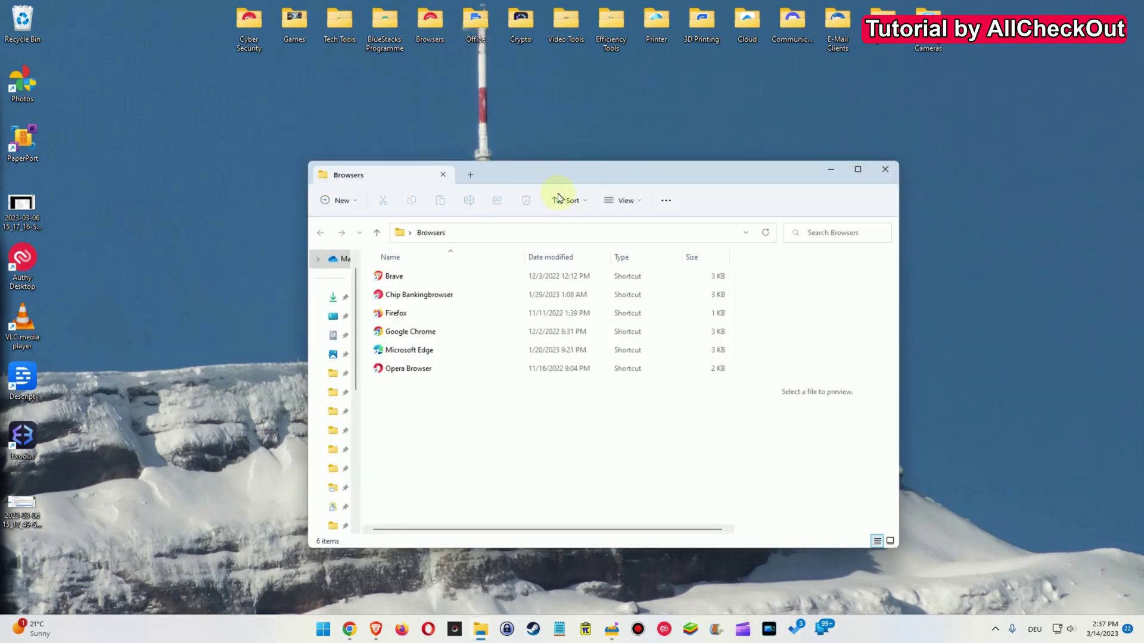
double_click(405, 276)
Run the Brave shortcut sandboxed, confirming DefaultBox as the sandbox
right_click(408, 278)
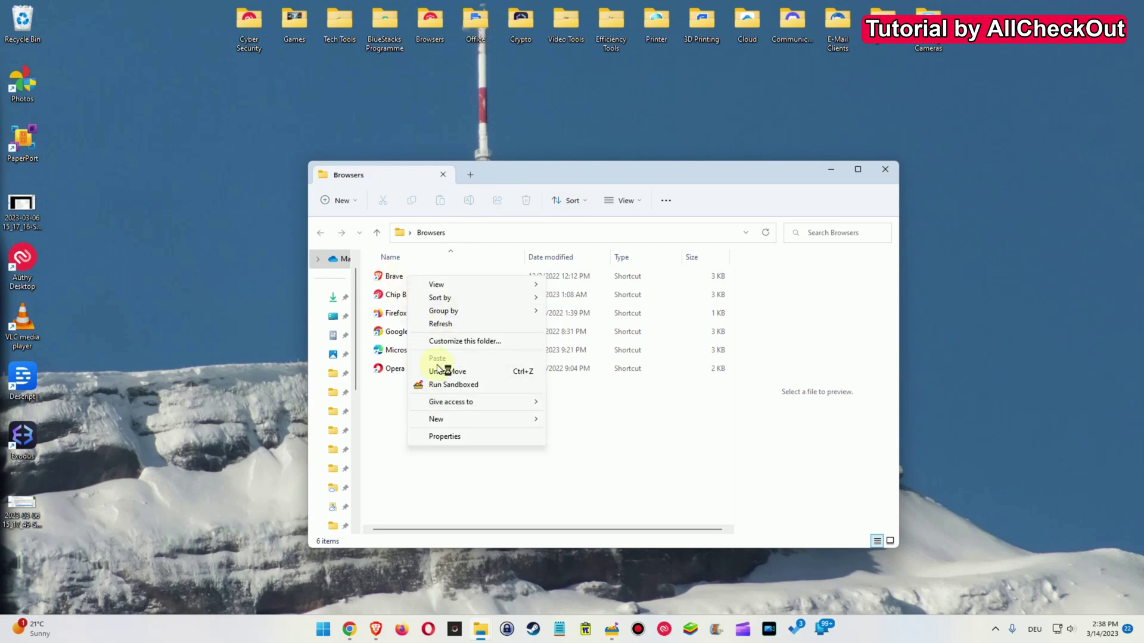
click(396, 278)
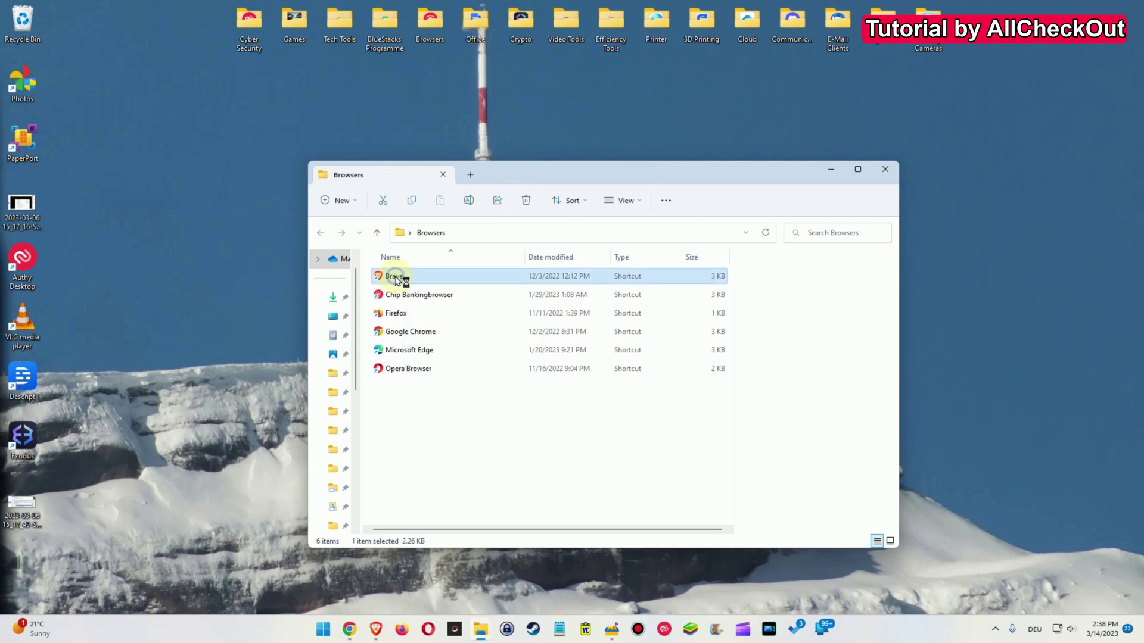
right_click(396, 280)
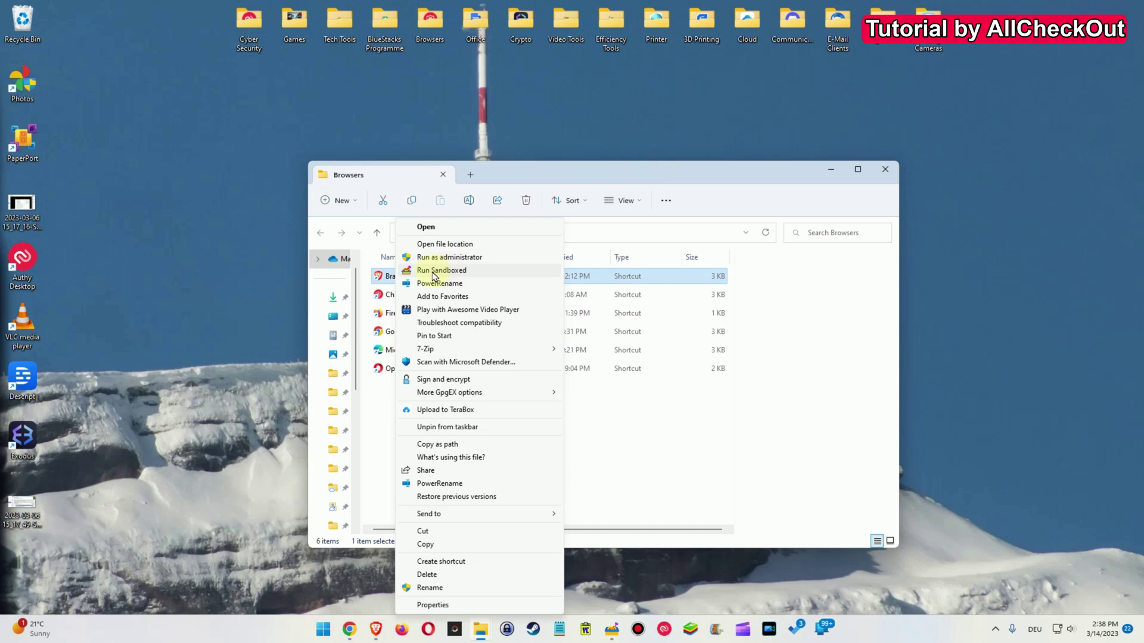
click(444, 273)
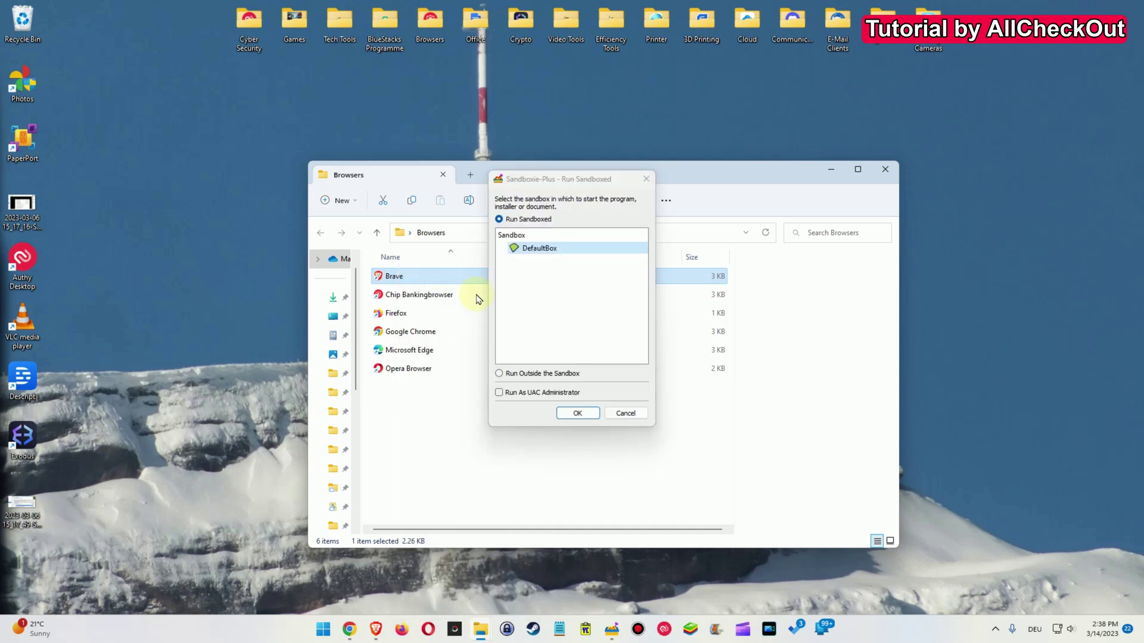
click(577, 413)
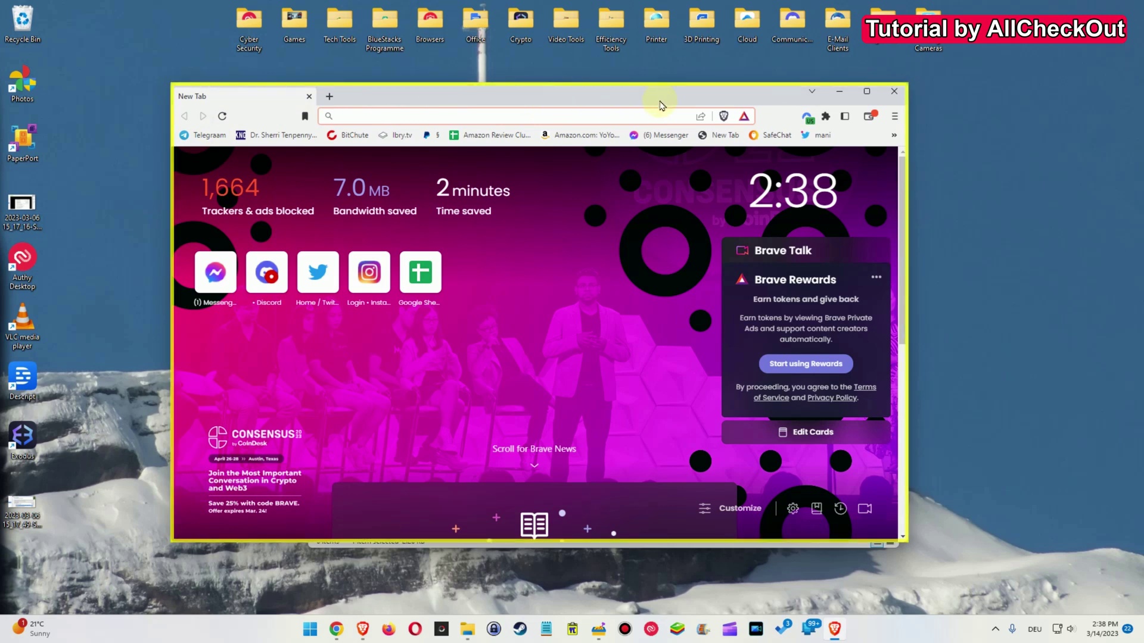
Open a new Brave private window from the ≡ menu and move it higher on screen
click(894, 116)
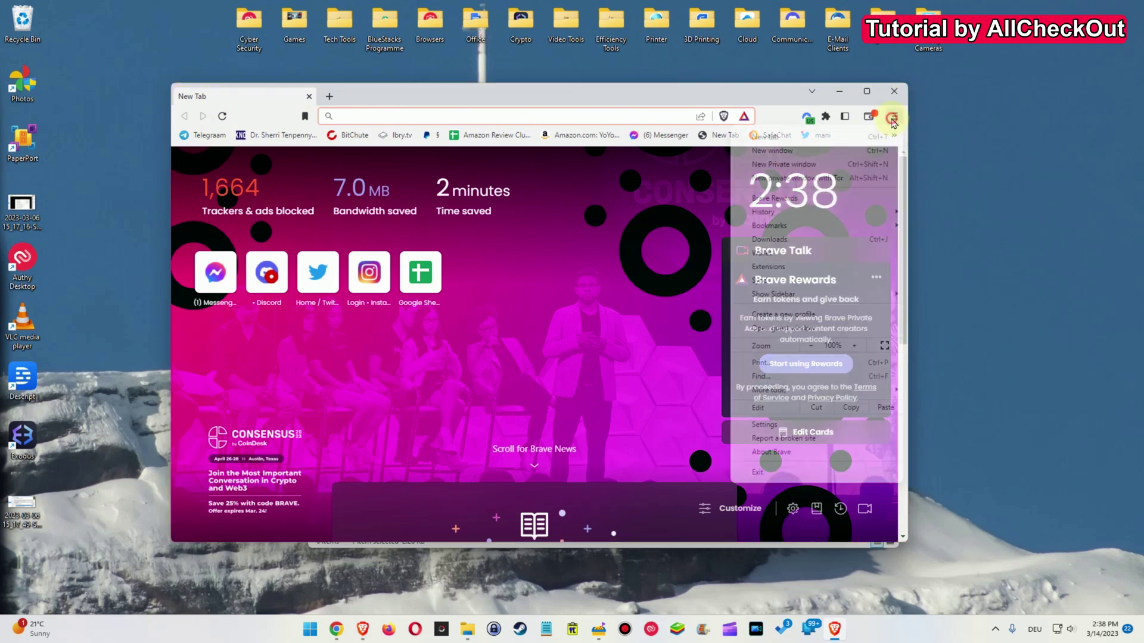
click(782, 170)
drag(658, 105, 655, 73)
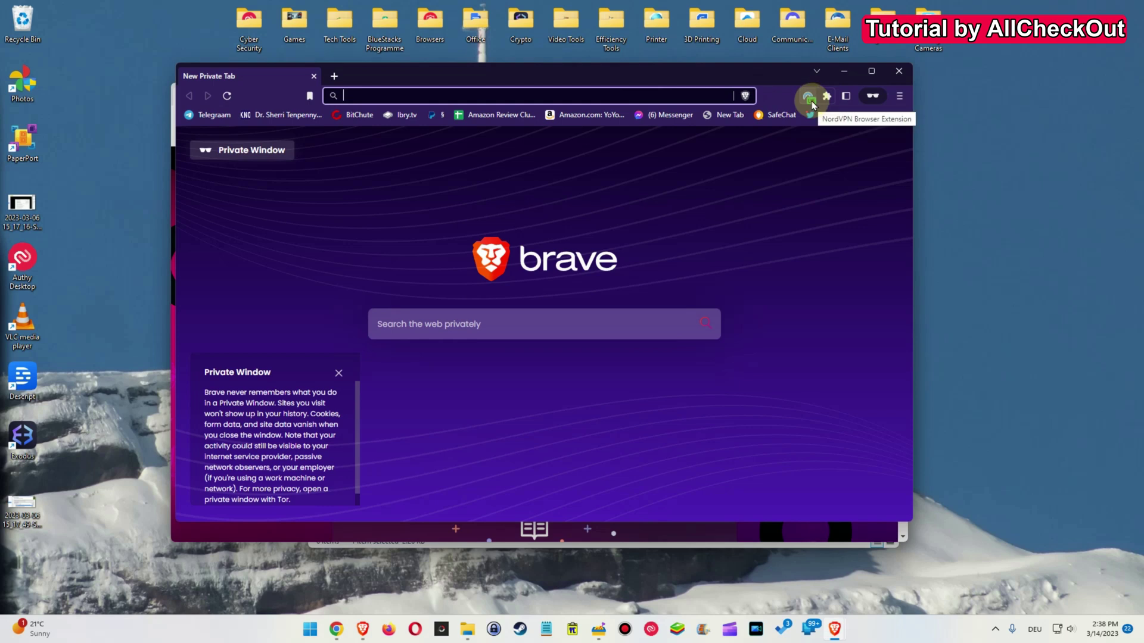
Check and dismiss the NordVPN panel, shift the private window down-right, and bring the regular window forward
click(809, 97)
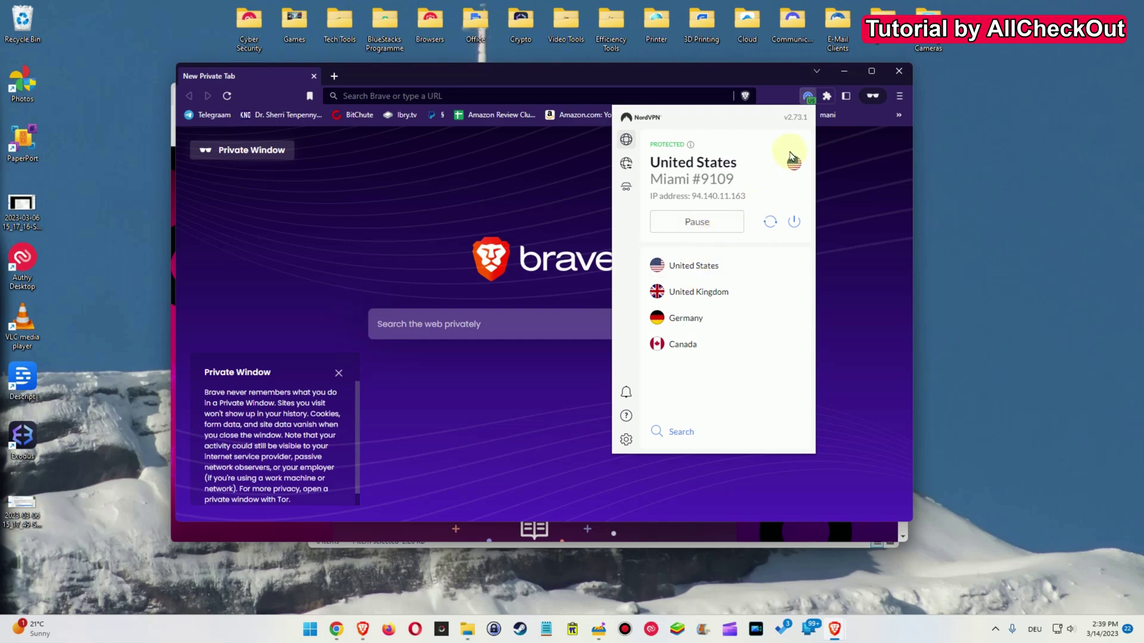
key(Escape)
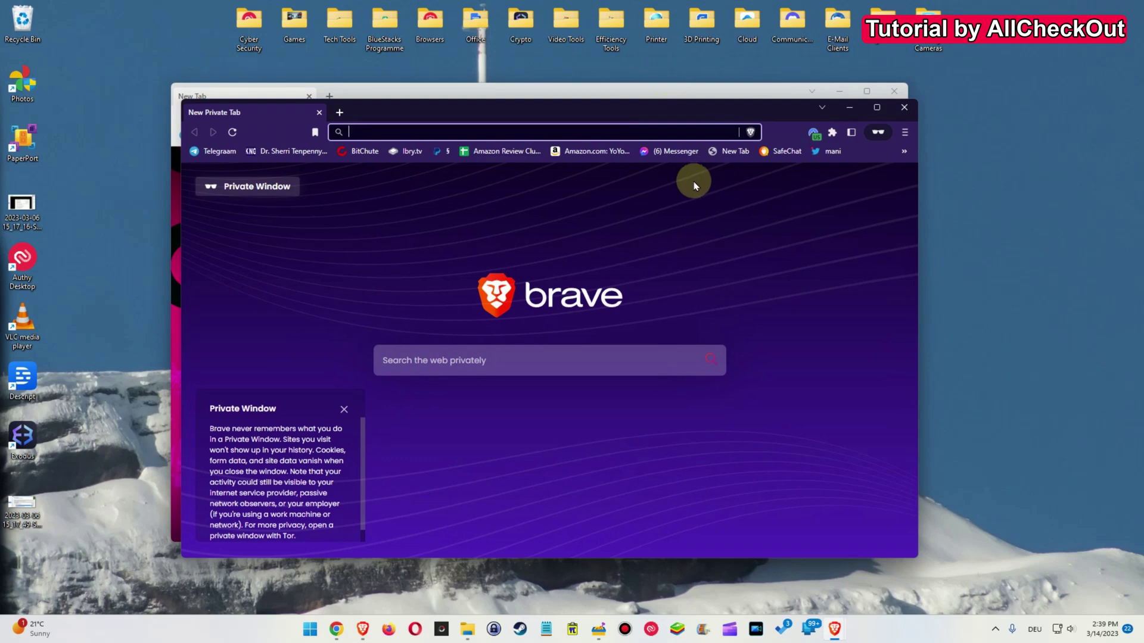
drag(626, 110, 644, 159)
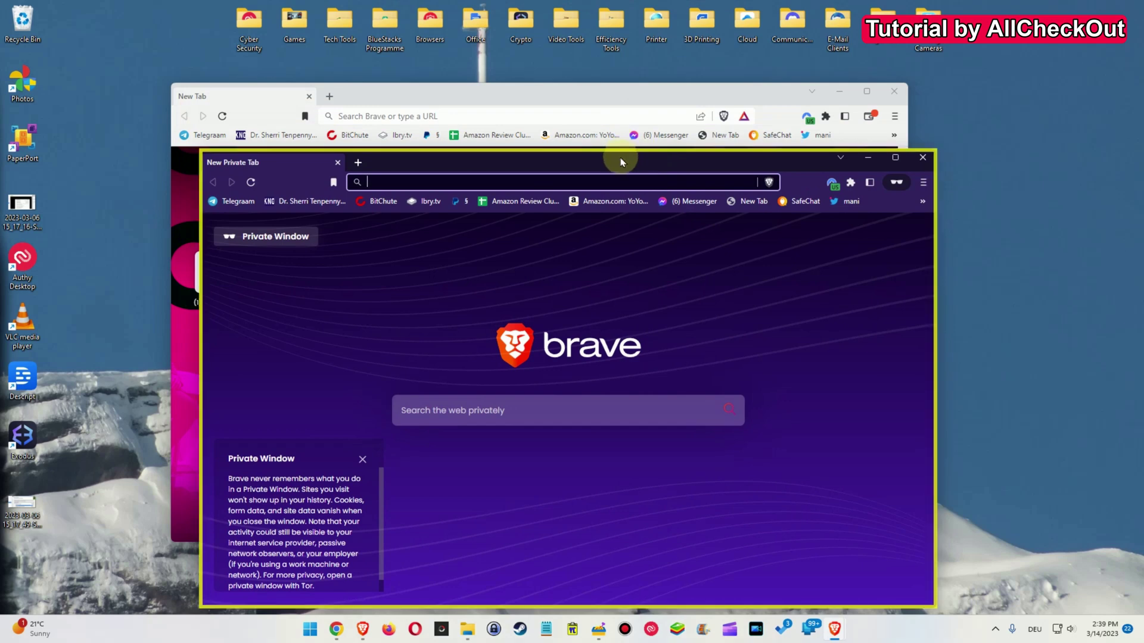
click(622, 96)
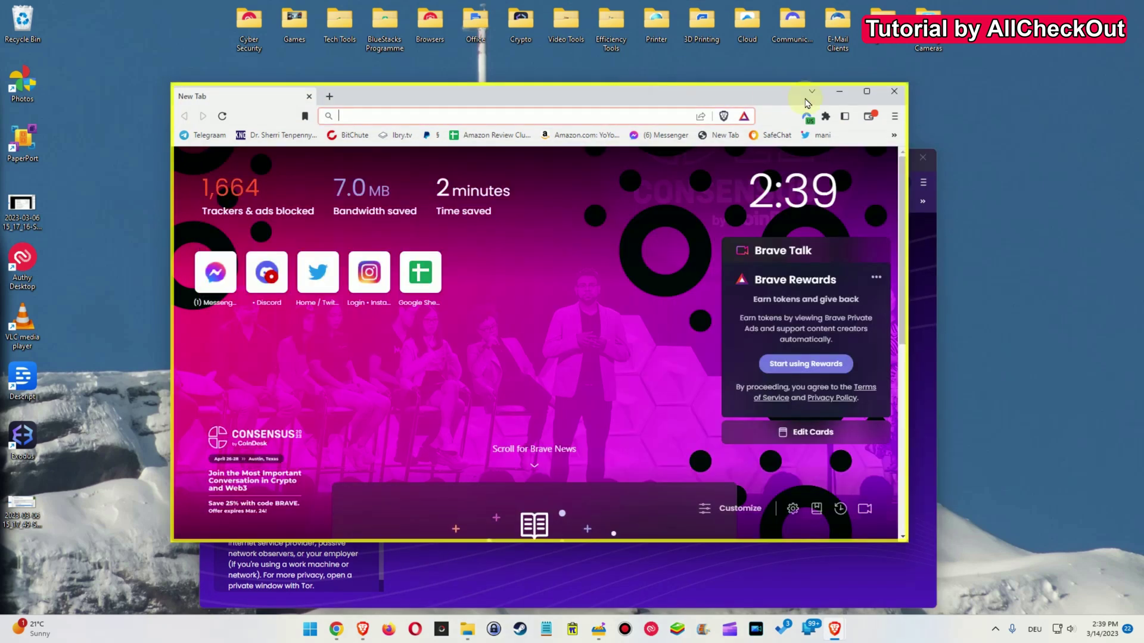
Close the regular Brave window and move the private window up and left
click(895, 93)
drag(762, 156, 743, 97)
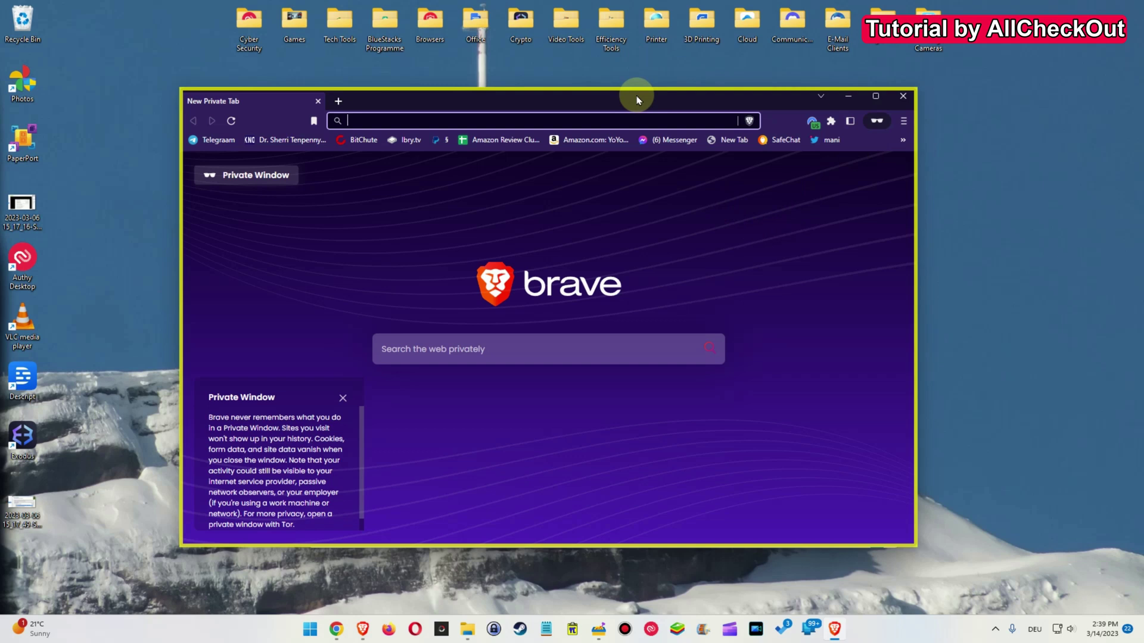
drag(638, 94, 625, 91)
Check the NordVPN panel, then put focus in the private window's address bar
click(802, 112)
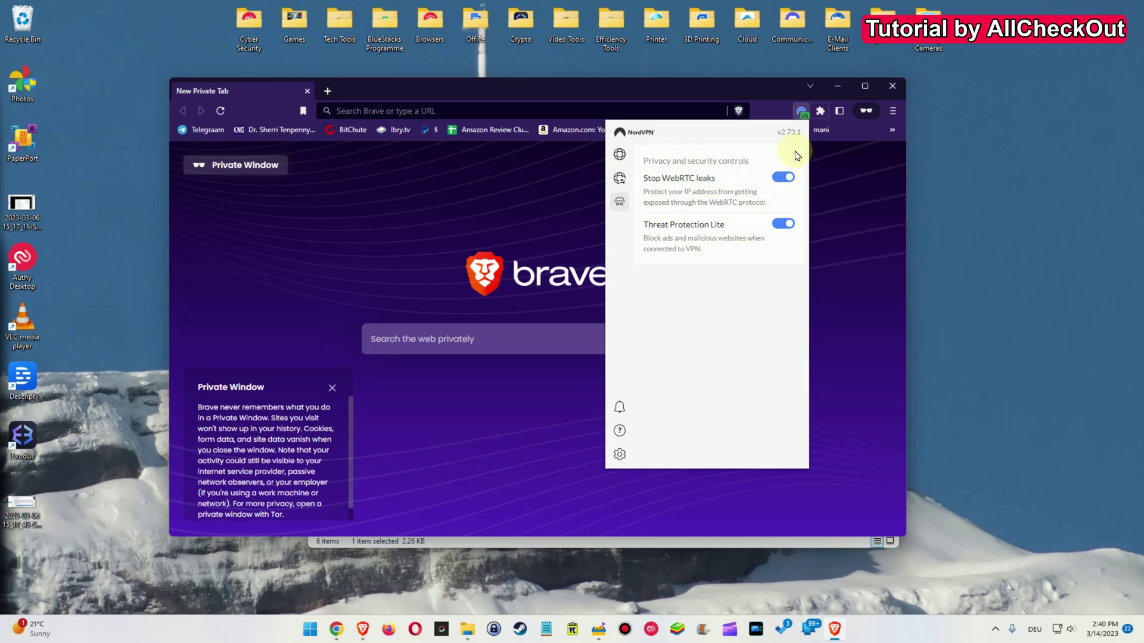
click(819, 146)
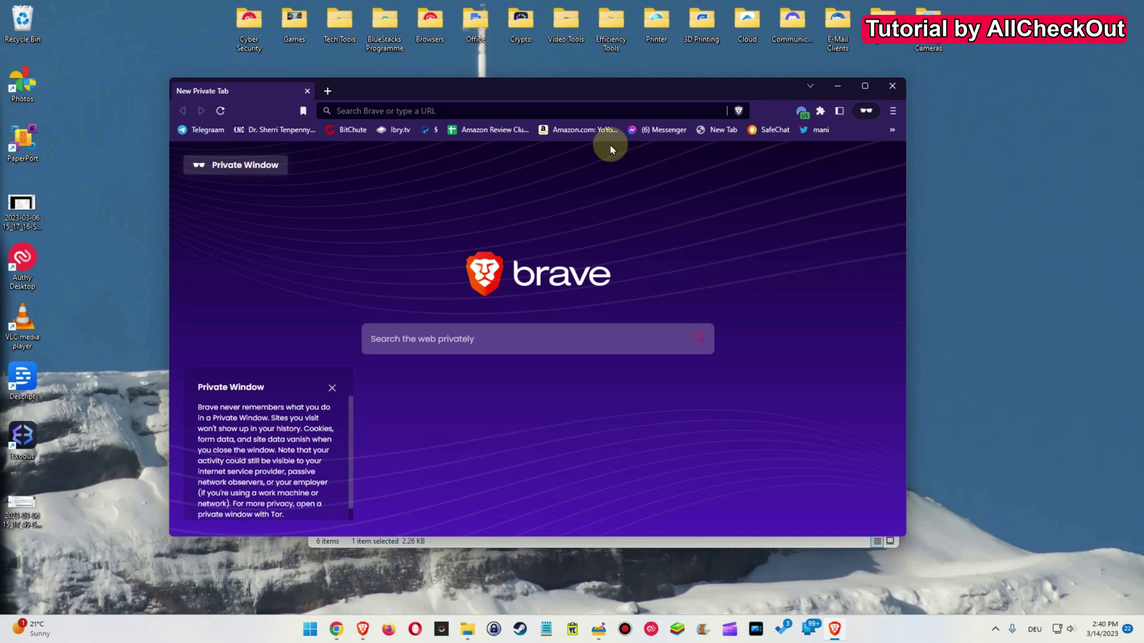
click(415, 111)
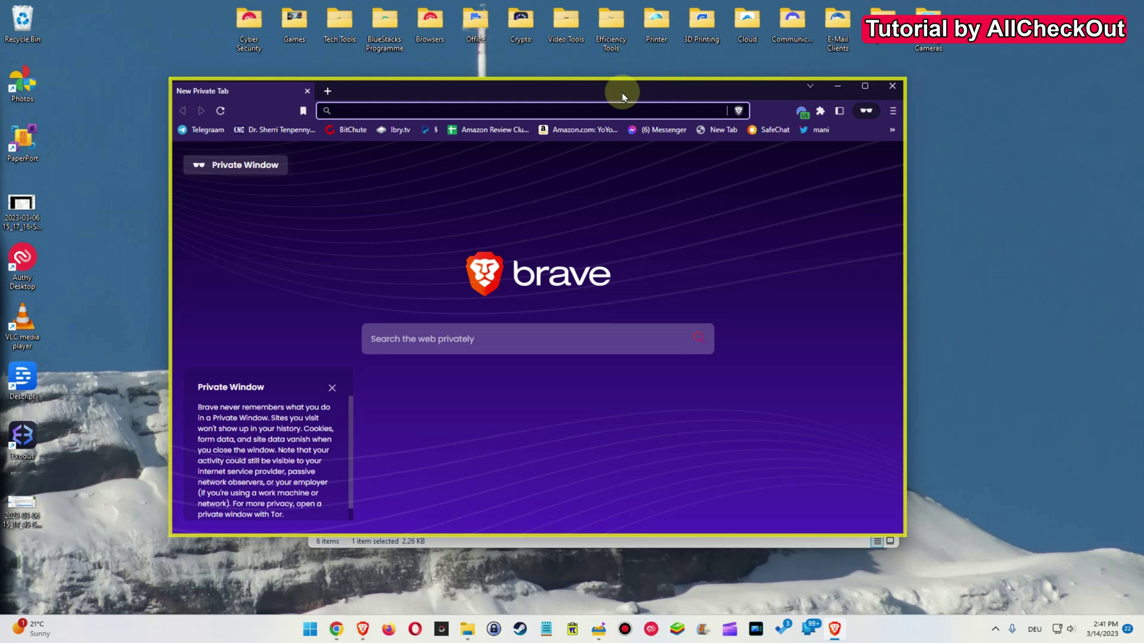
Close the private Brave window
click(891, 87)
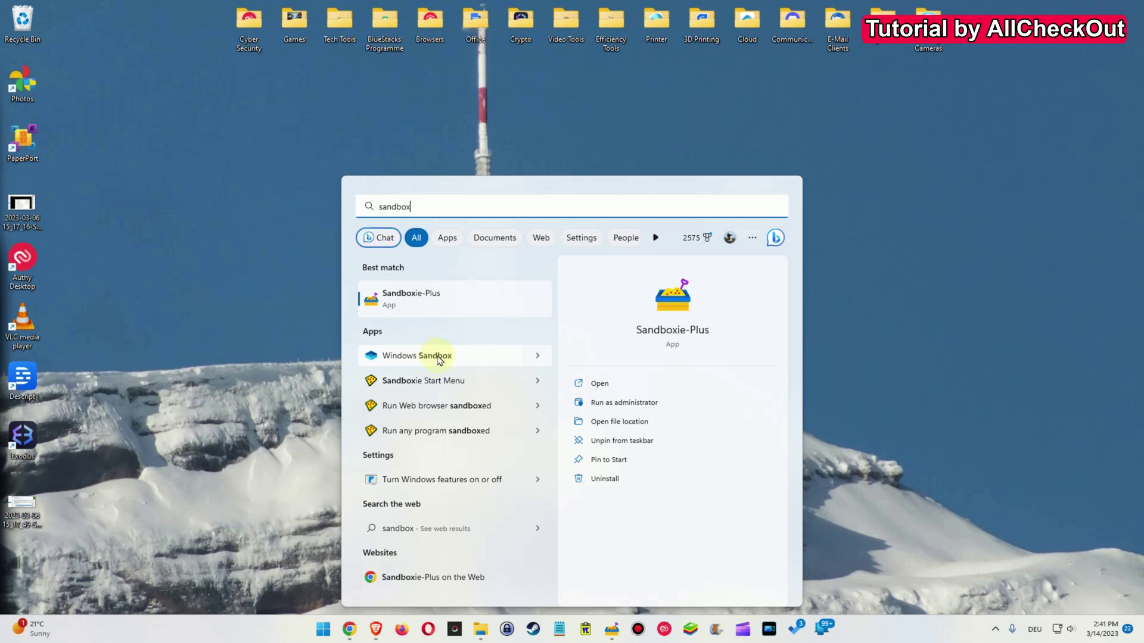
Launch Windows Sandbox, reposition its window, and open then close File Explorer inside it
click(439, 356)
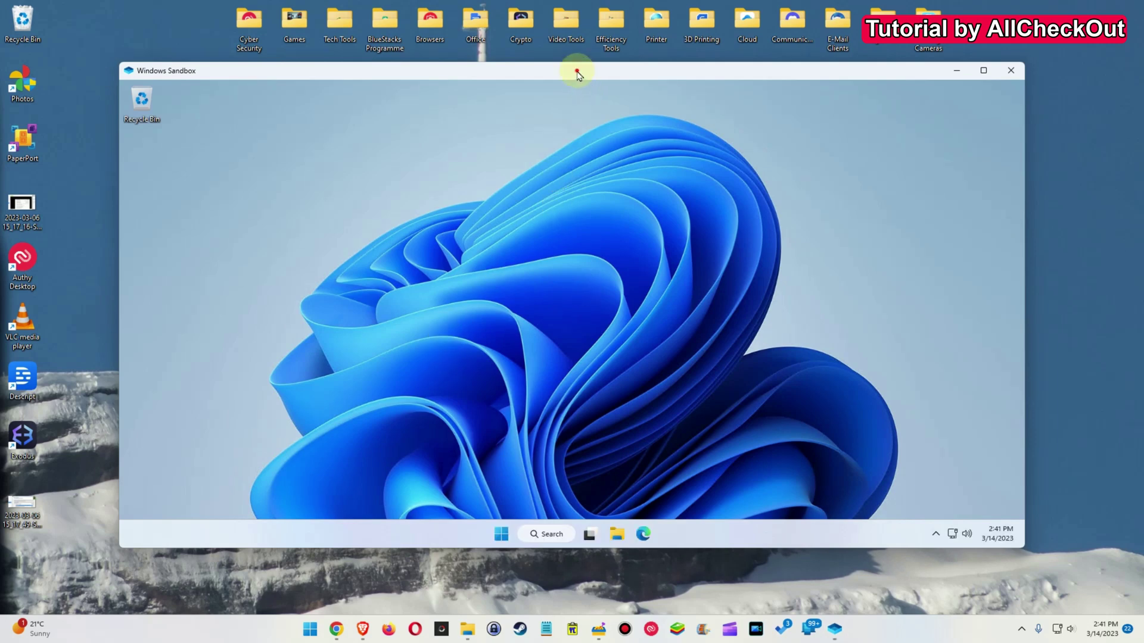
drag(577, 72, 558, 57)
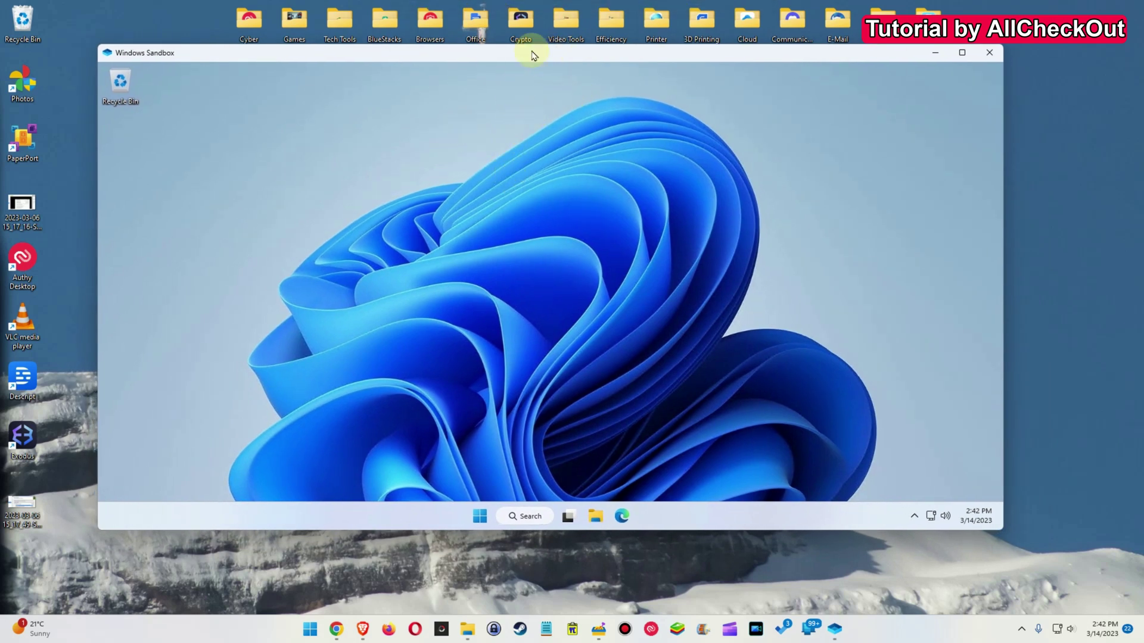
mouse_move(536, 60)
mouse_down()
mouse_move(548, 101)
mouse_move(522, 63)
mouse_move(533, 71)
mouse_up()
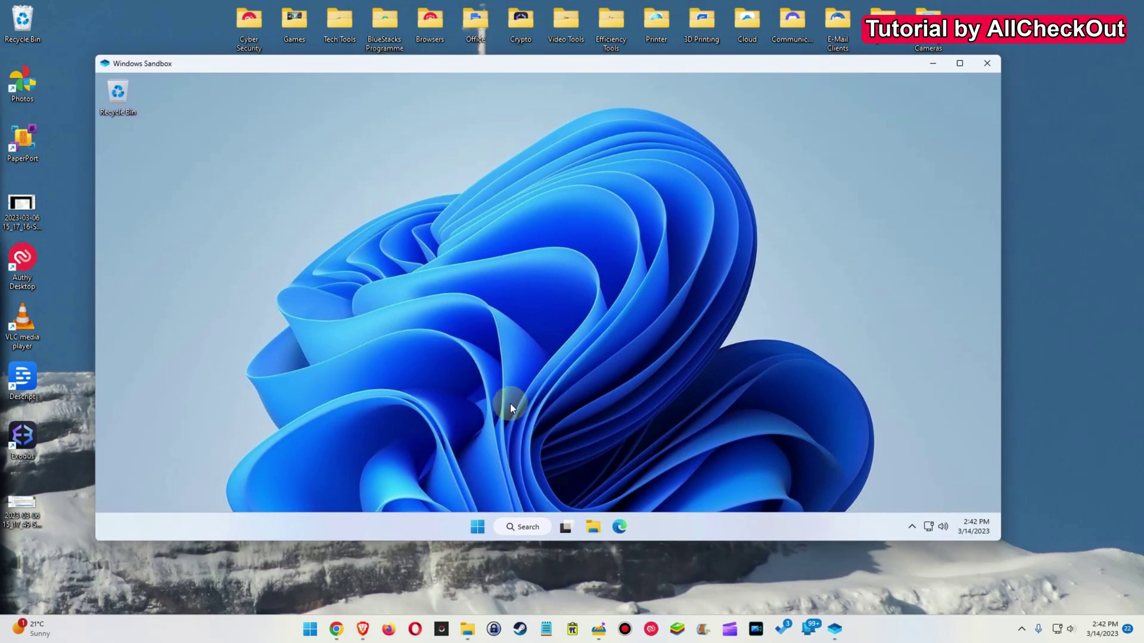
click(595, 528)
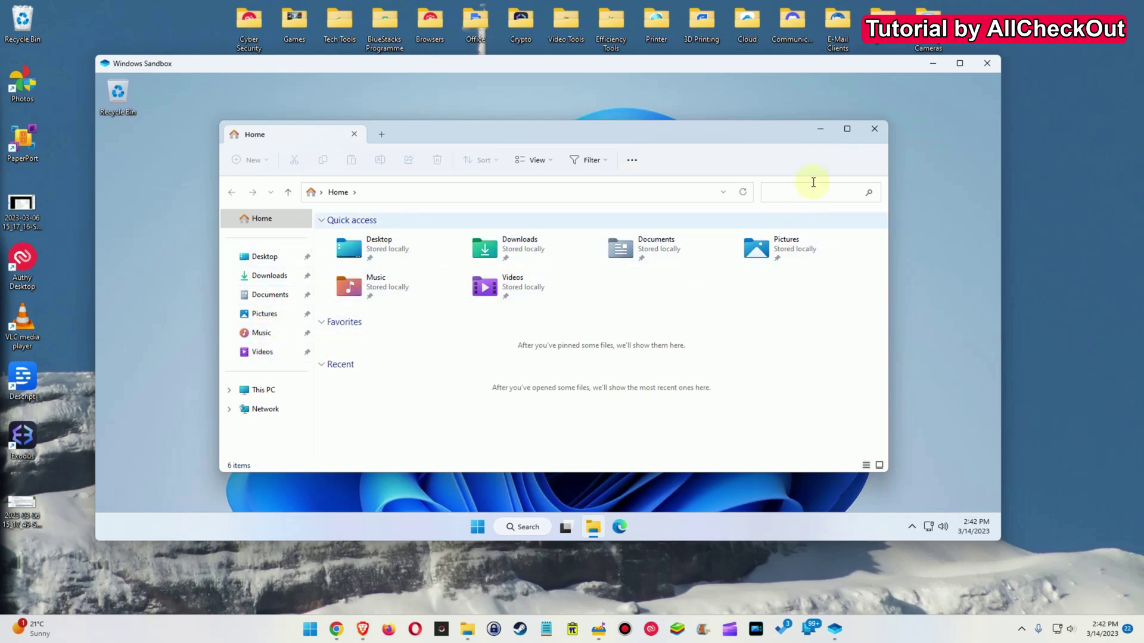
click(876, 131)
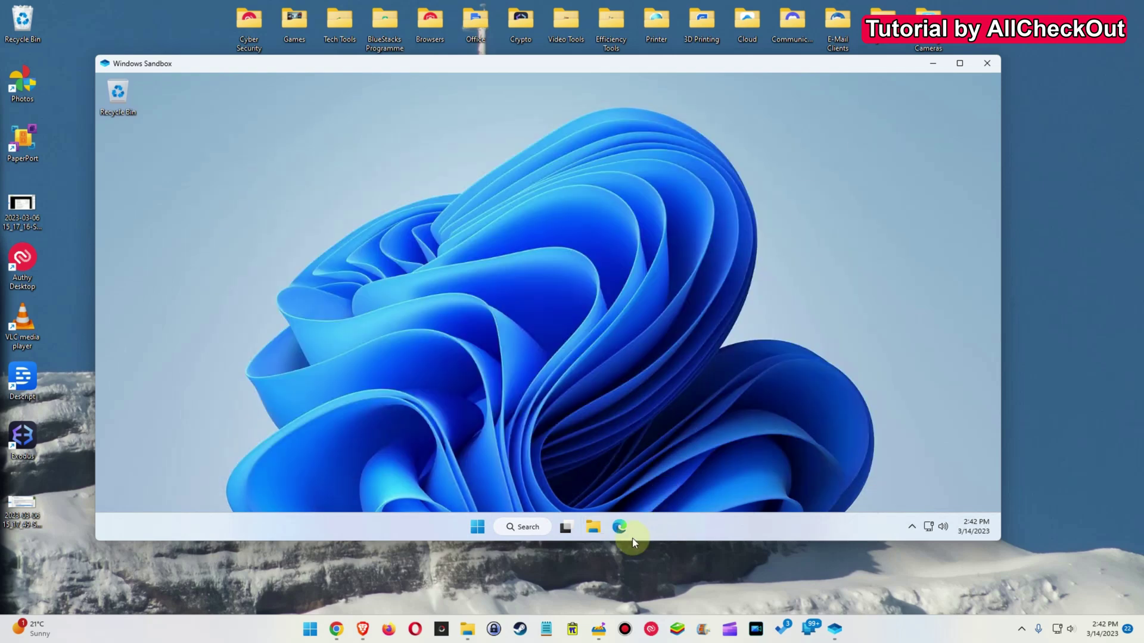
Open and close Edge in the sandbox, shut down Windows Sandbox, and bring up Sandboxie-Plus
click(619, 526)
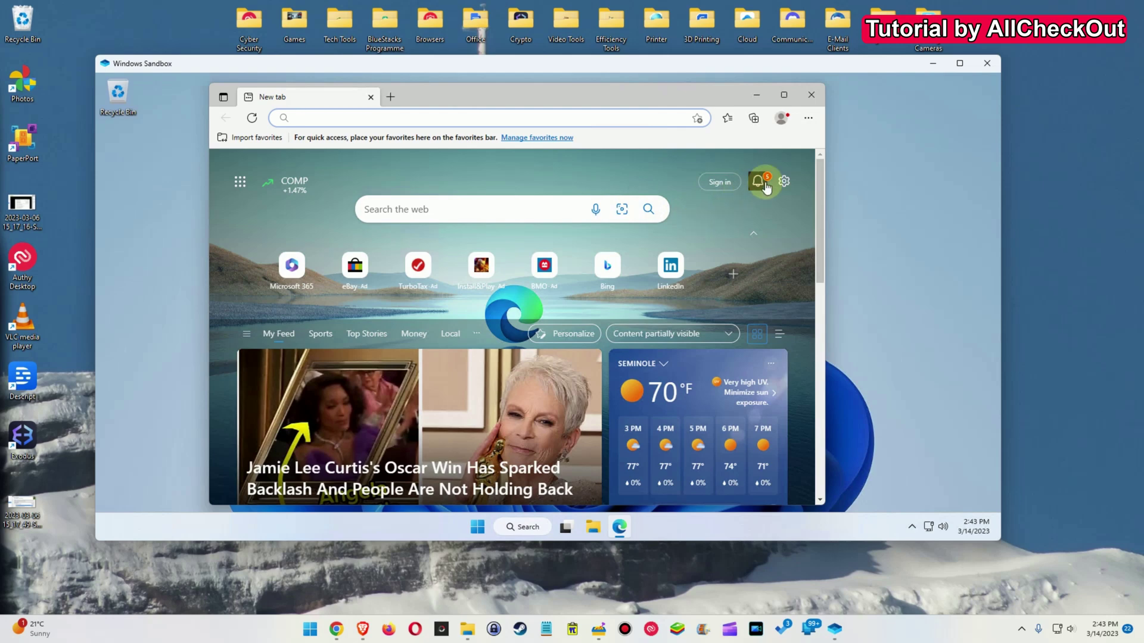
key(alt+F4)
mouse_move(532, 70)
mouse_down()
mouse_move(570, 60)
mouse_move(536, 67)
mouse_up()
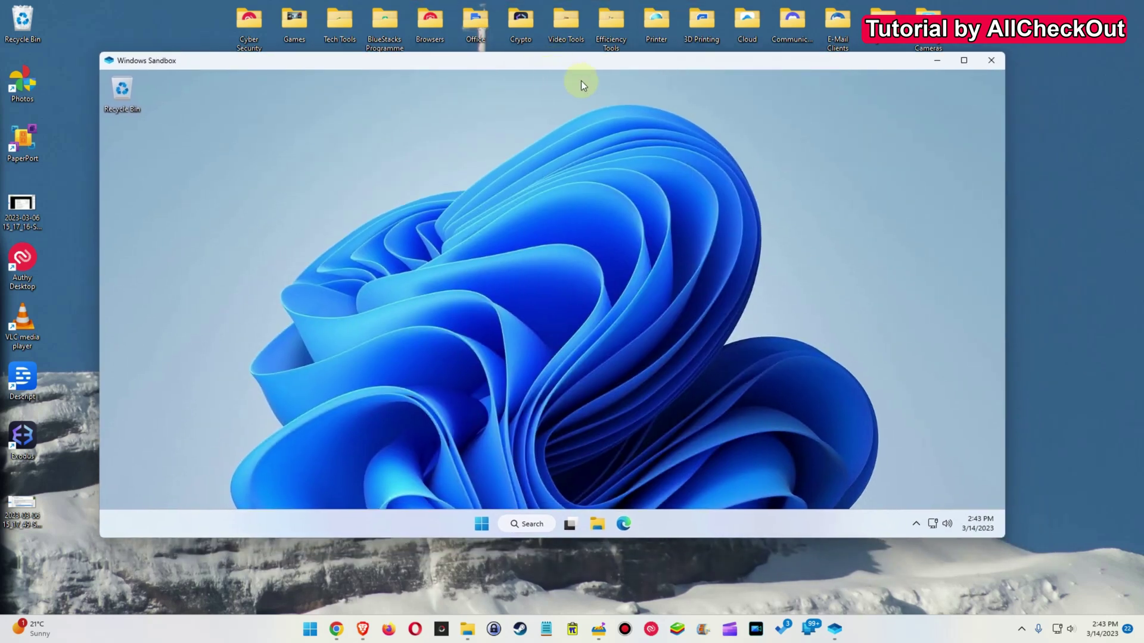
click(991, 61)
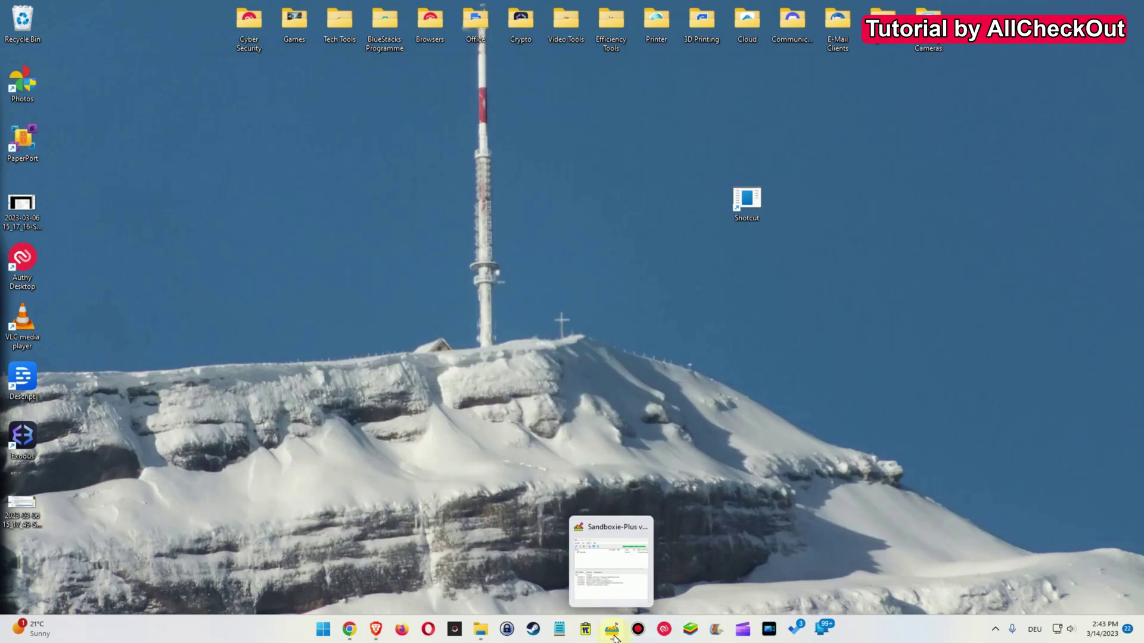
click(611, 629)
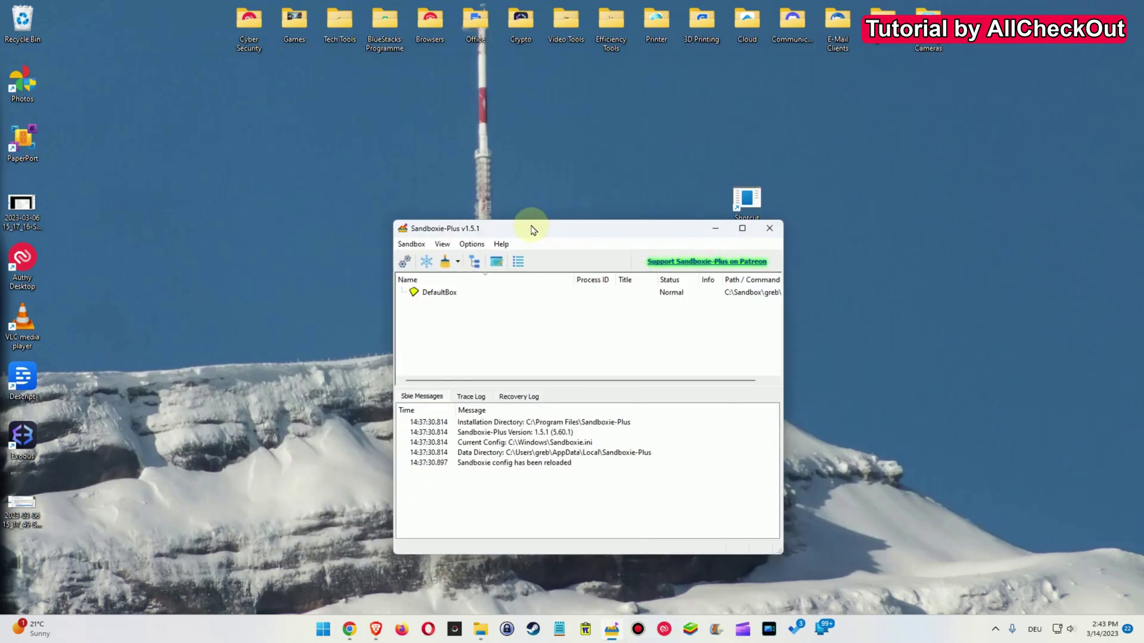
Move the Sandboxie-Plus window up-left and open Options > Global Settings
drag(532, 230, 483, 188)
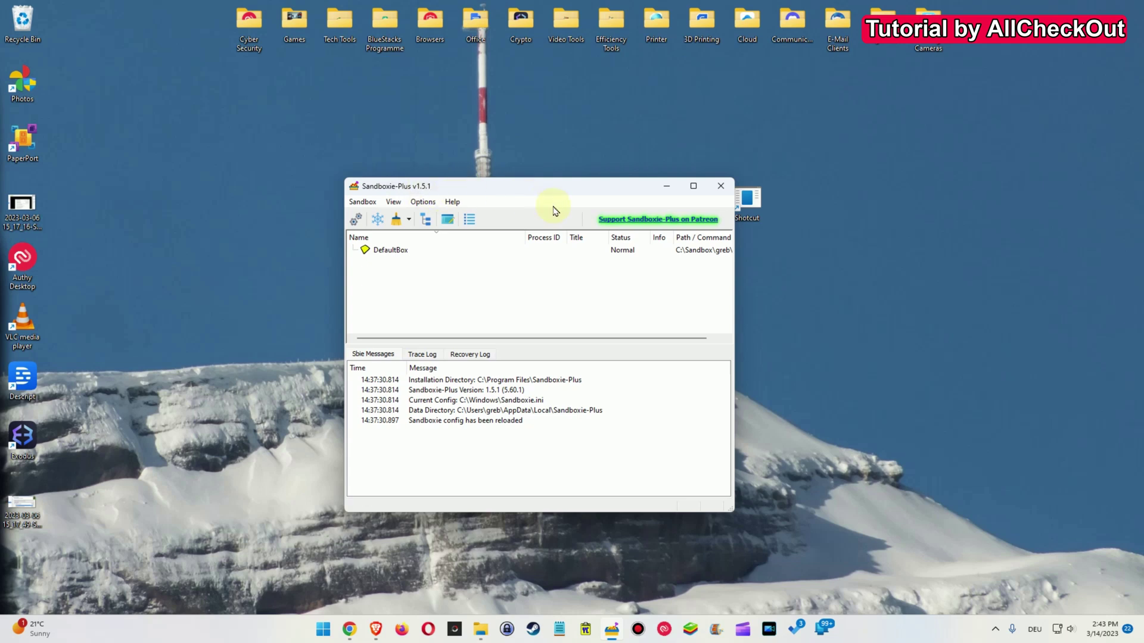
click(393, 189)
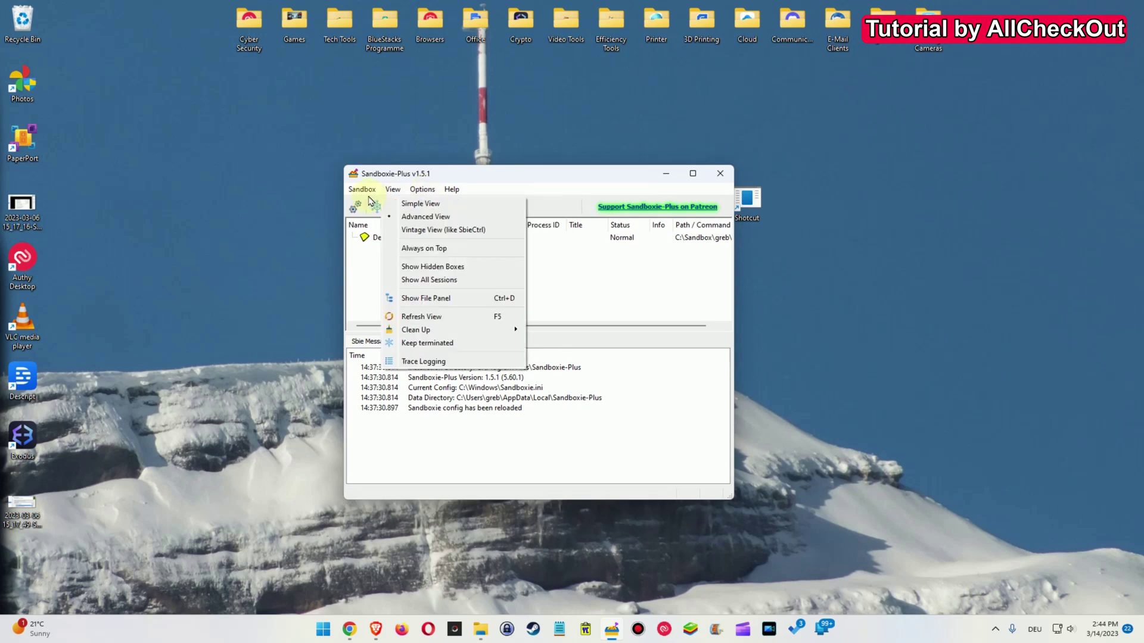
click(395, 189)
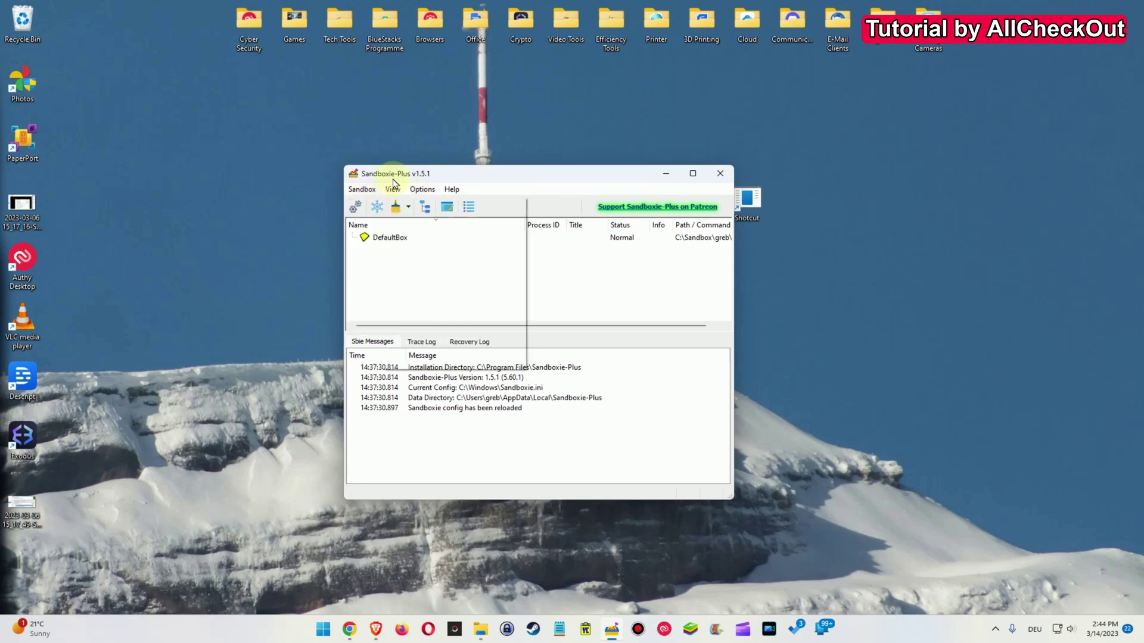
click(395, 189)
click(427, 191)
click(441, 204)
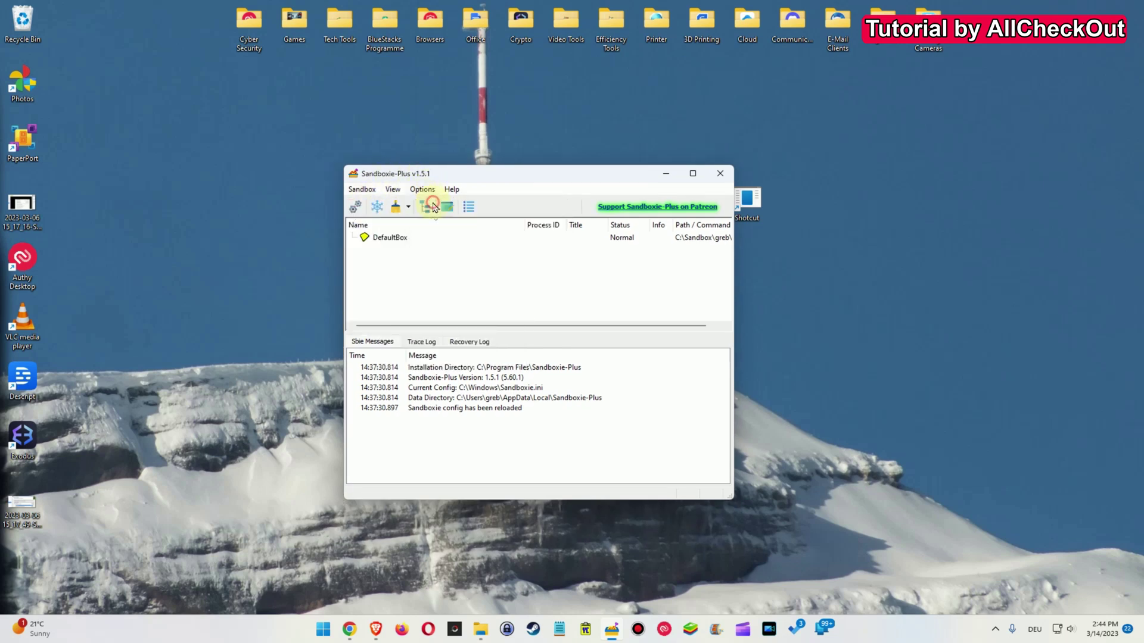
Review each Global Settings page from Shell Integration through Support, ending on General Config
drag(554, 209, 572, 213)
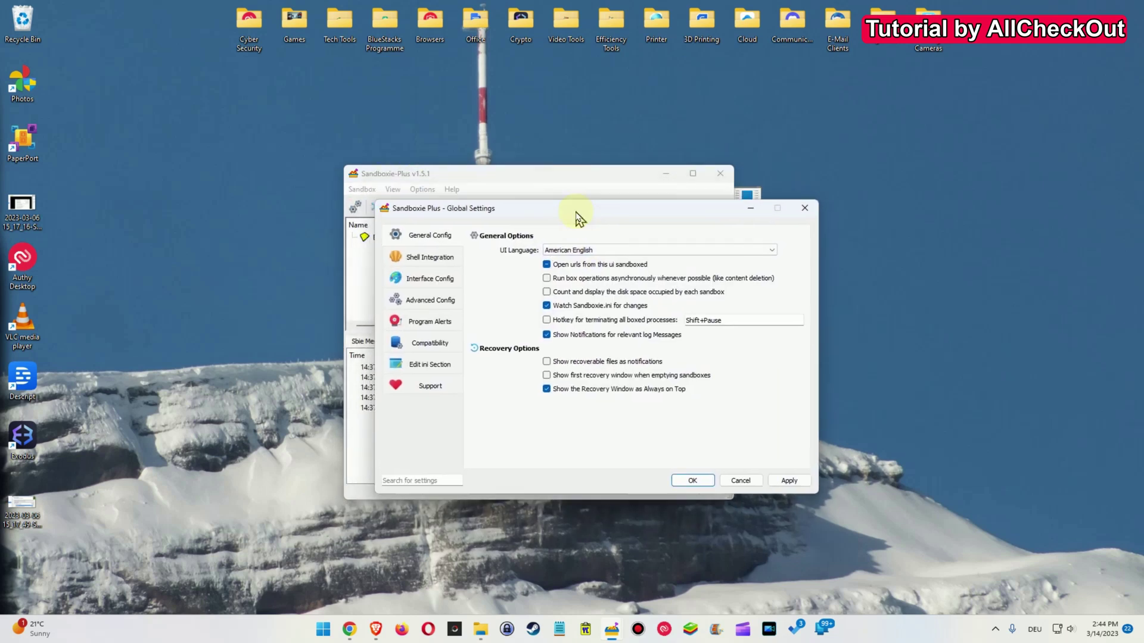
click(420, 265)
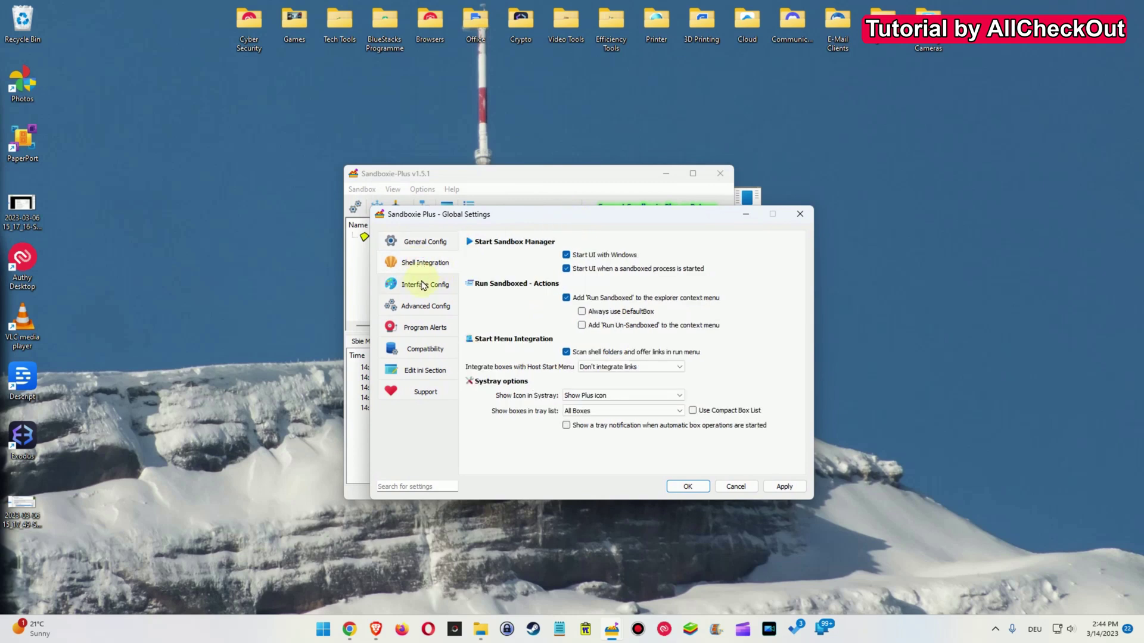
click(424, 286)
click(427, 305)
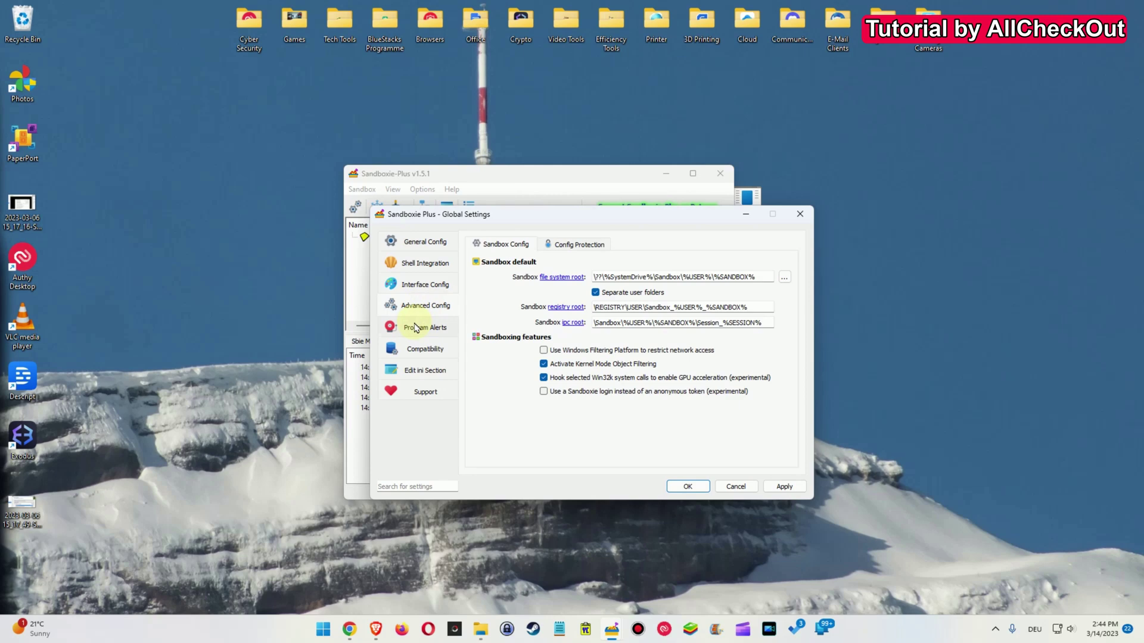
click(422, 327)
click(422, 350)
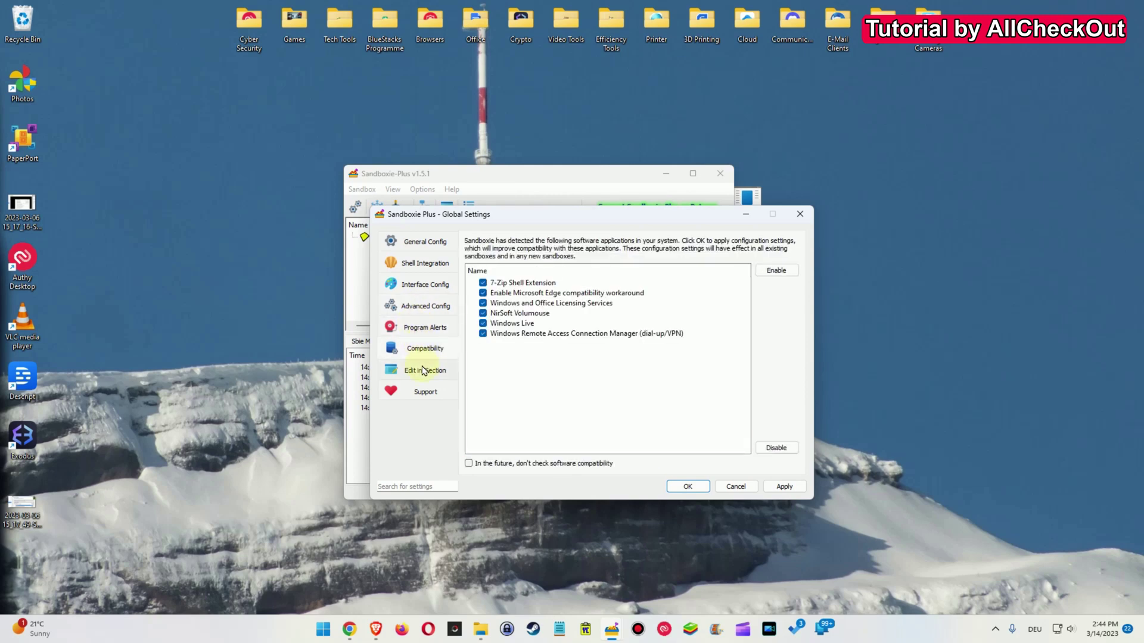
click(425, 369)
click(423, 396)
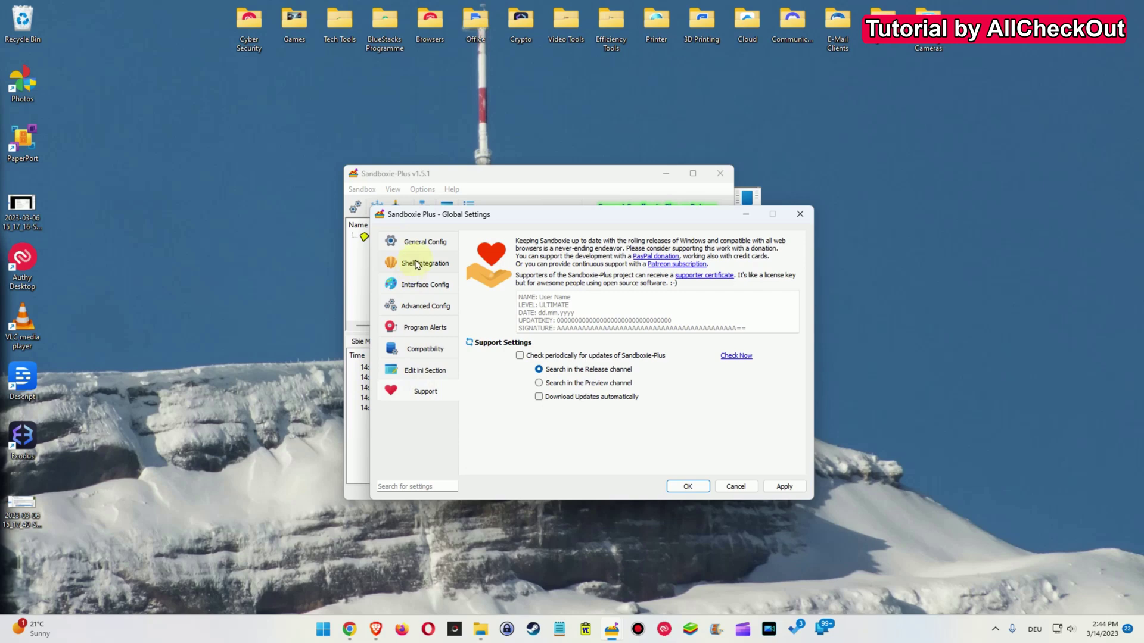
click(425, 243)
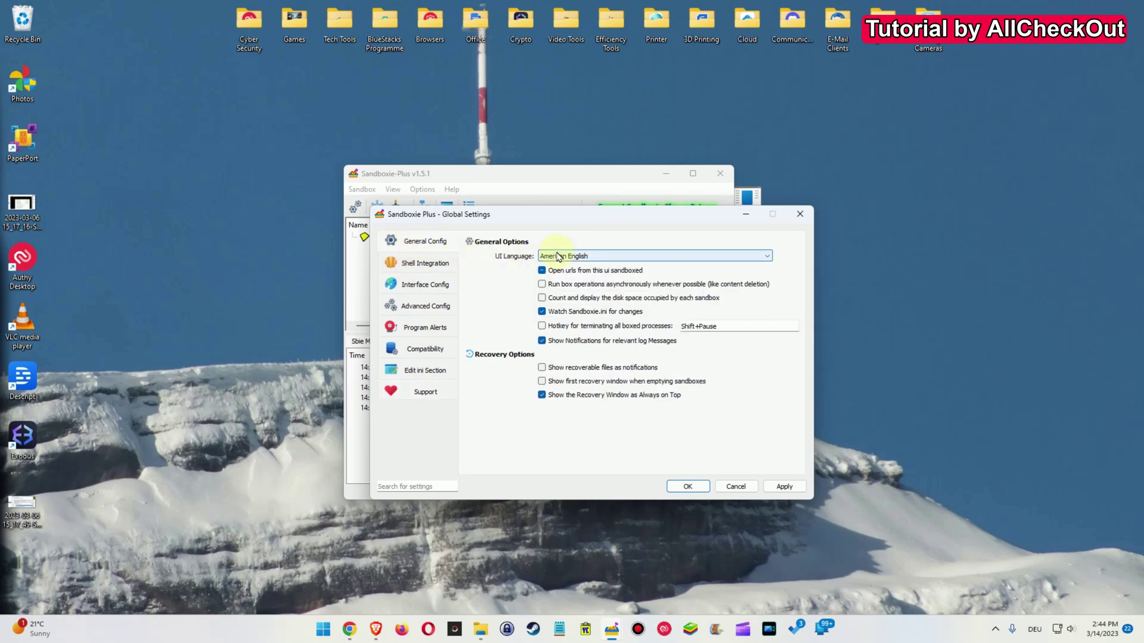
click(799, 214)
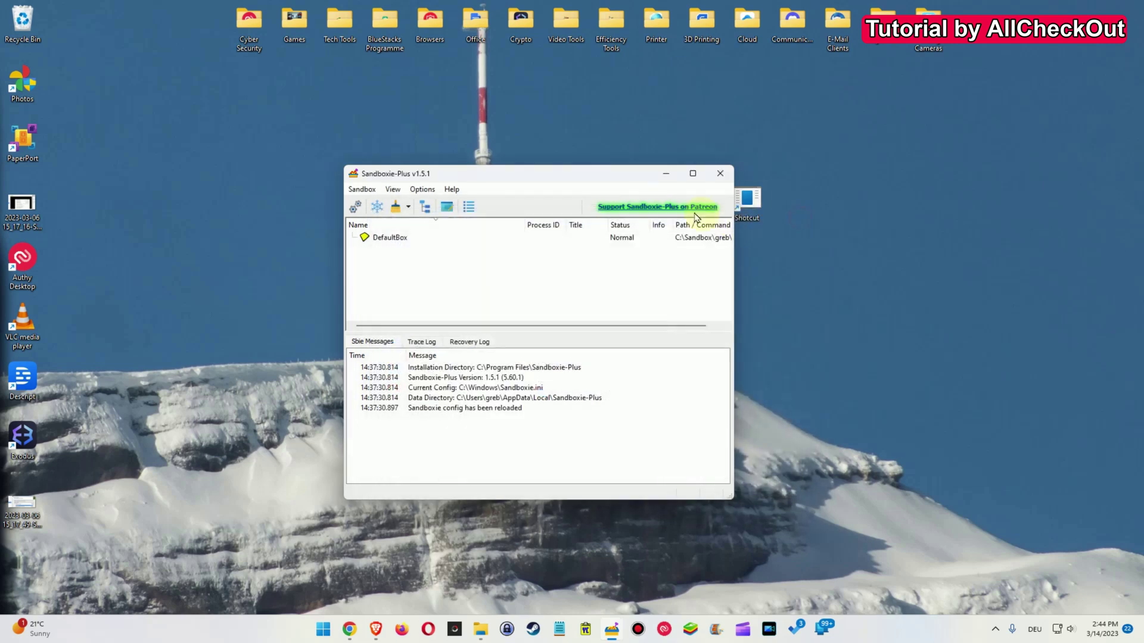
drag(603, 178, 548, 149)
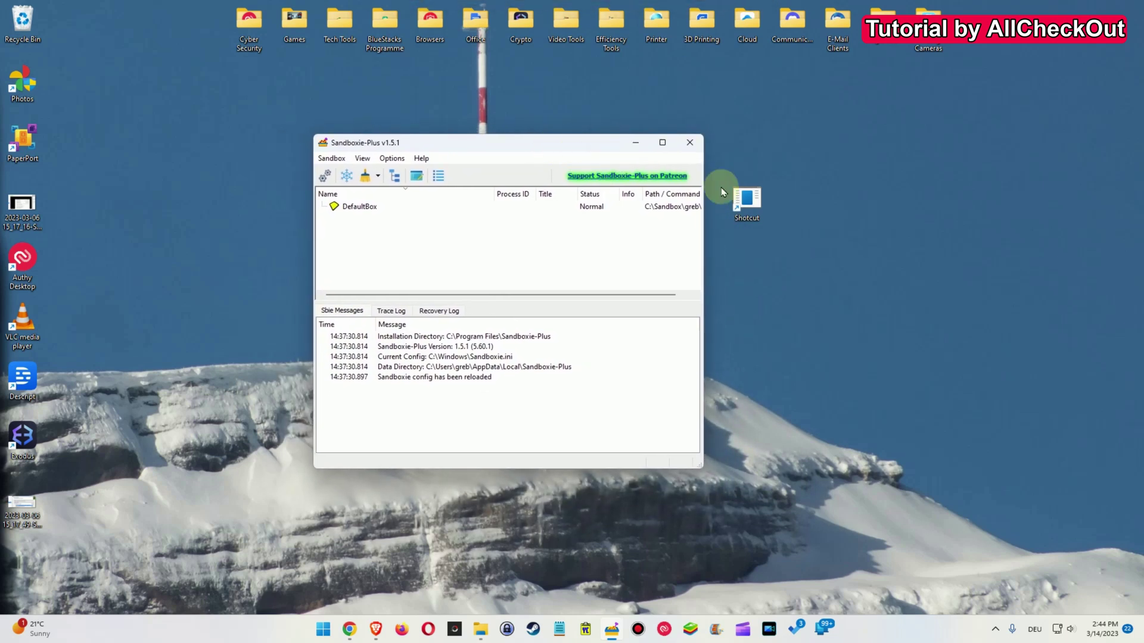